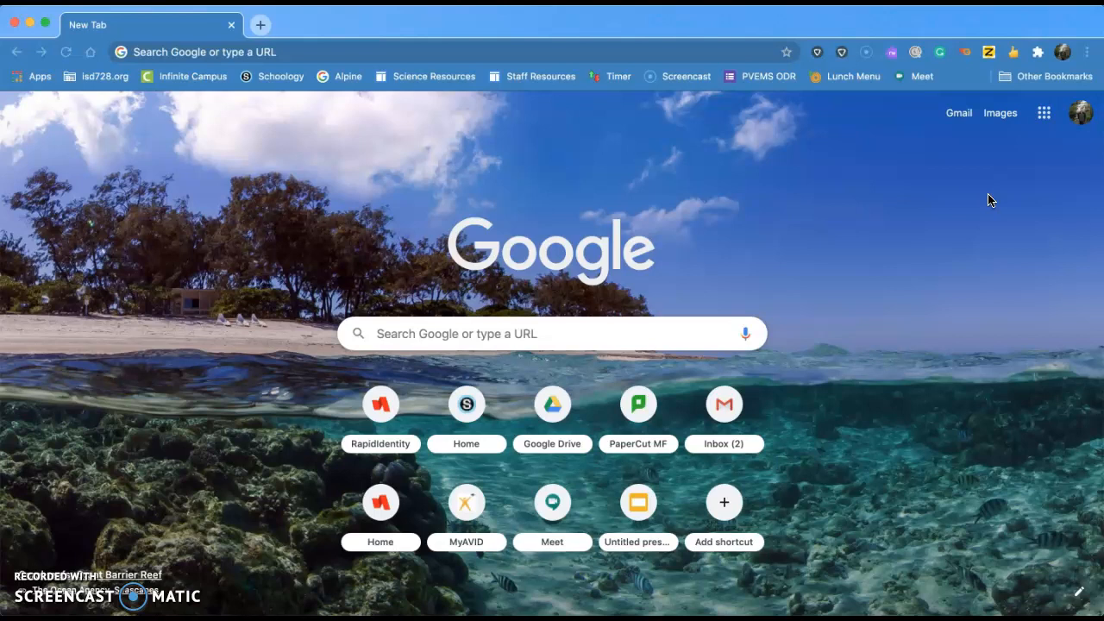
Launch Google Drive from the Google apps grid in Chrome to show My Drive.
left_click(1043, 116)
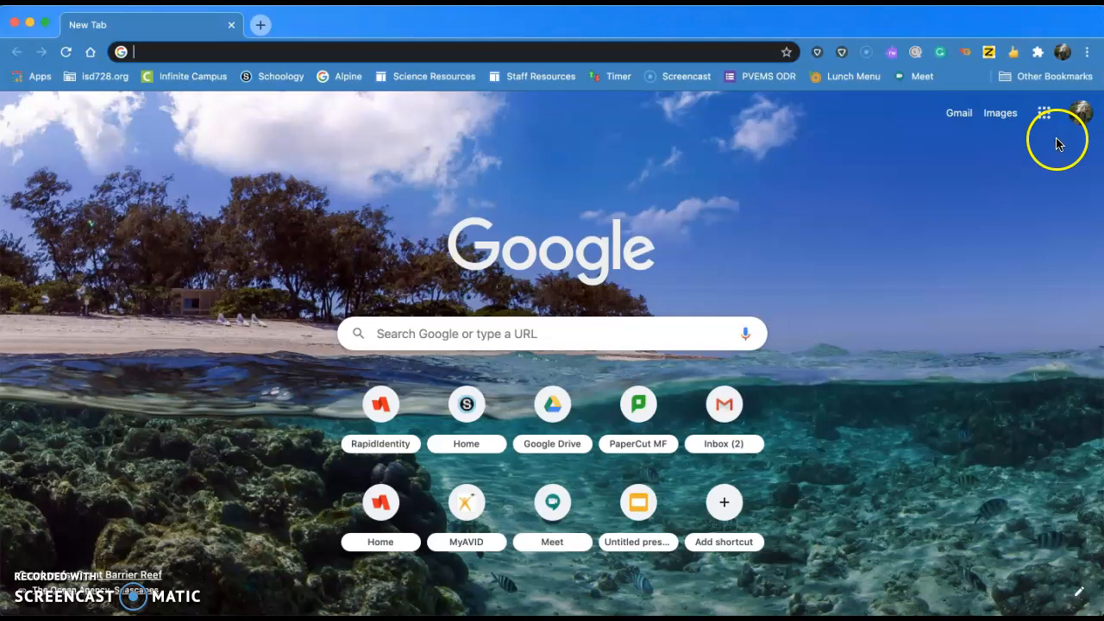
left_click(1044, 113)
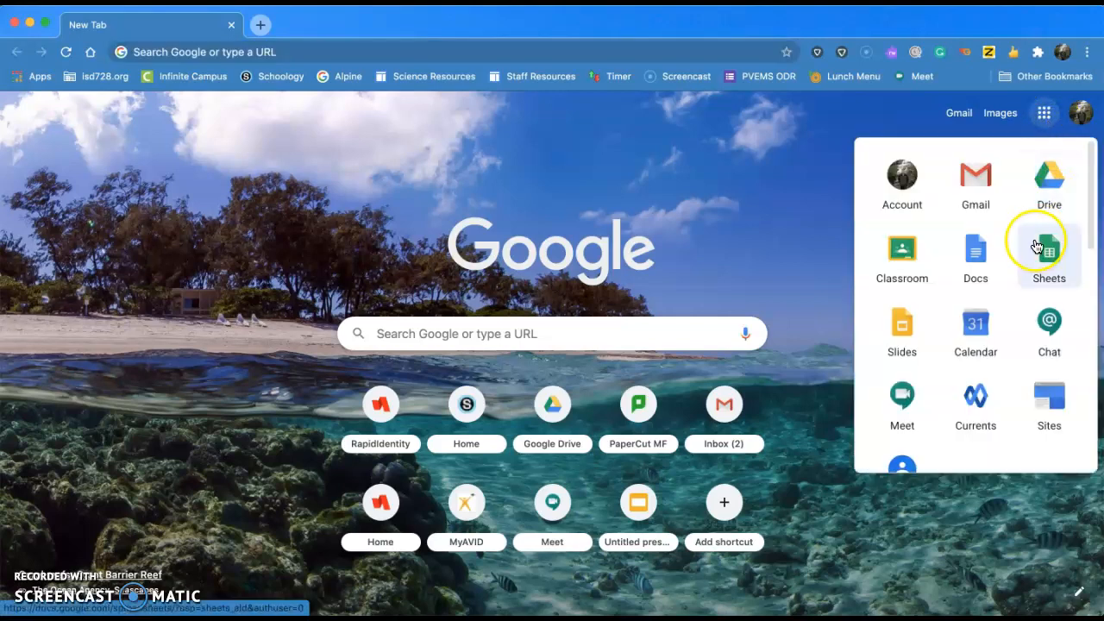
left_click(1055, 190)
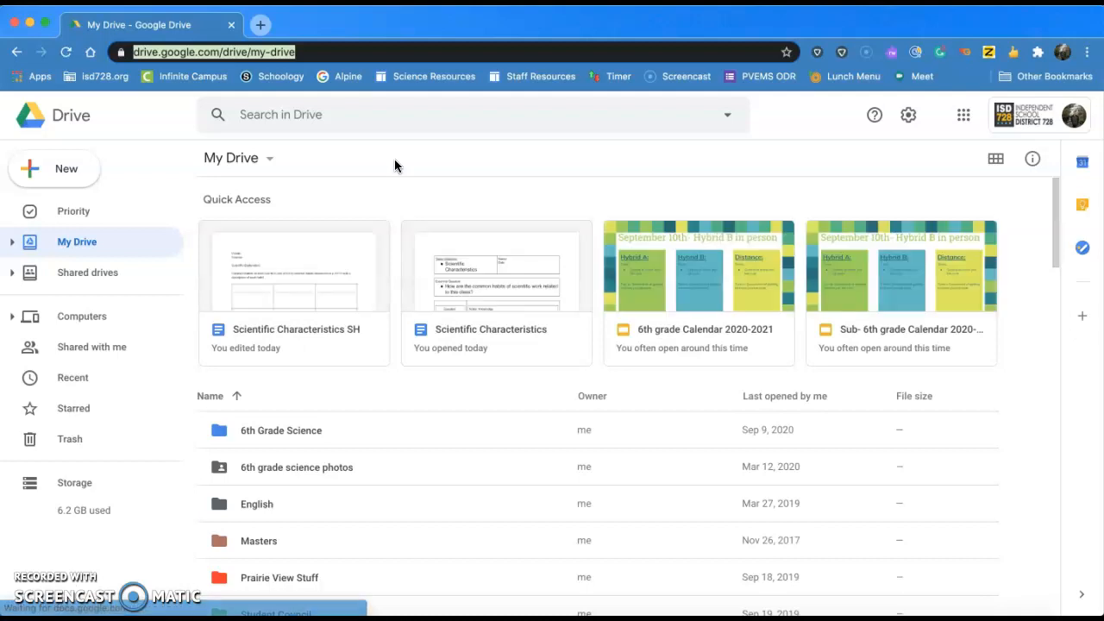
Create a new folder named '6th Grade Science' in My Drive and select it.
left_click(73, 180)
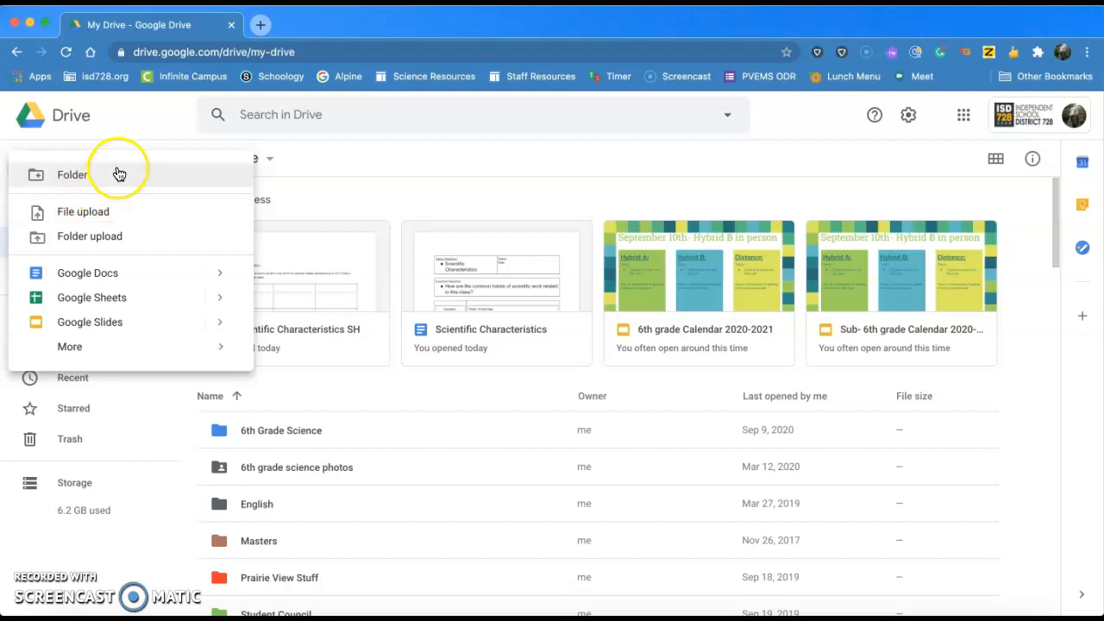
left_click(110, 176)
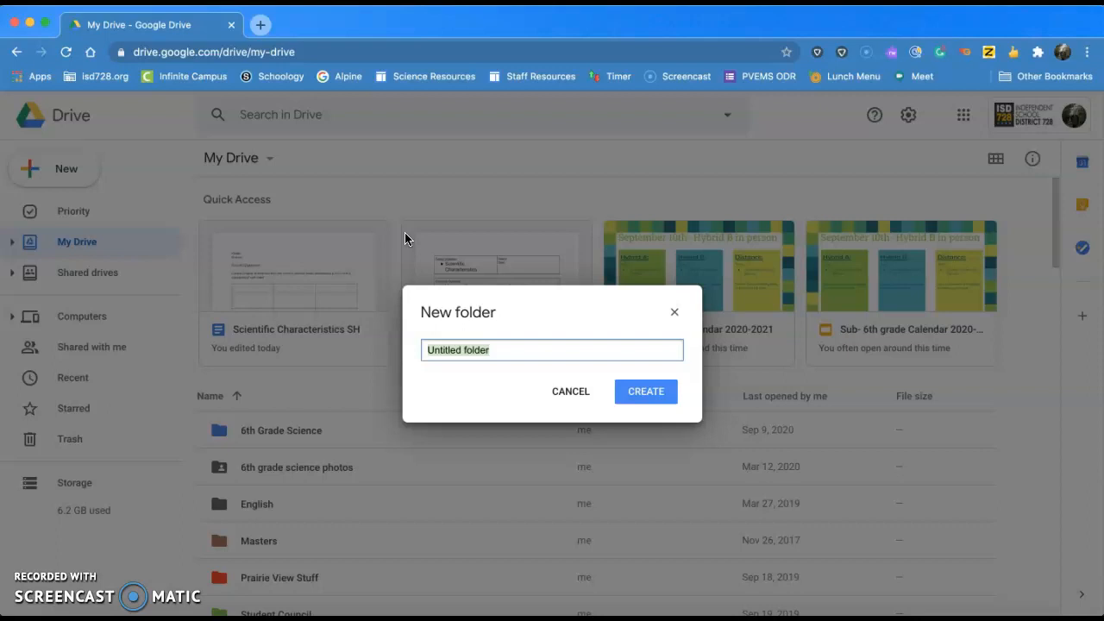
type("6th ")
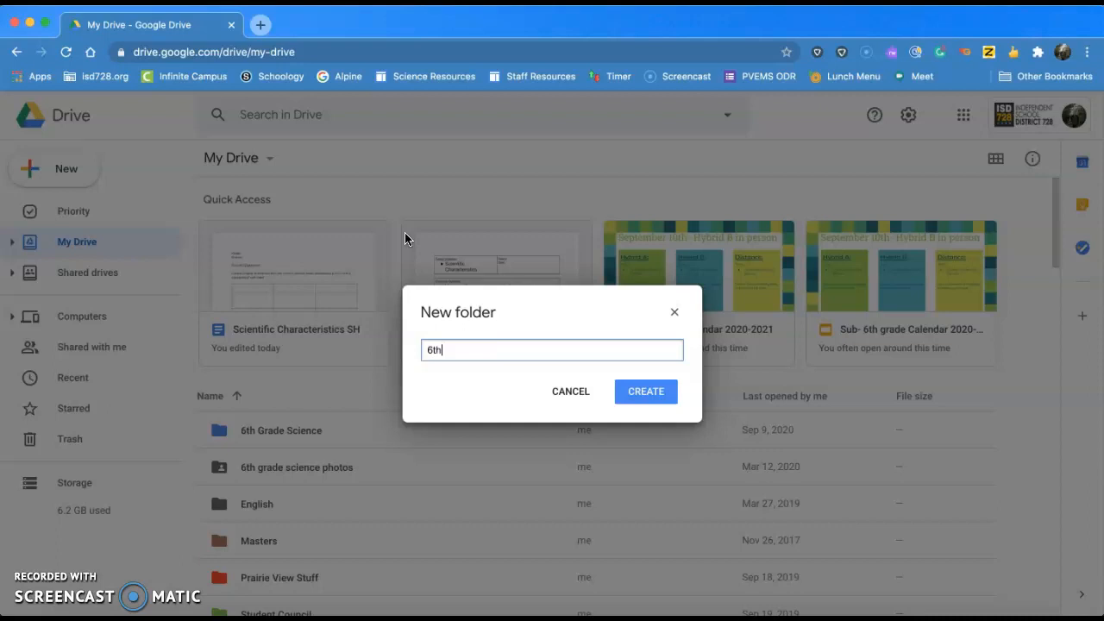
type("Grade Science")
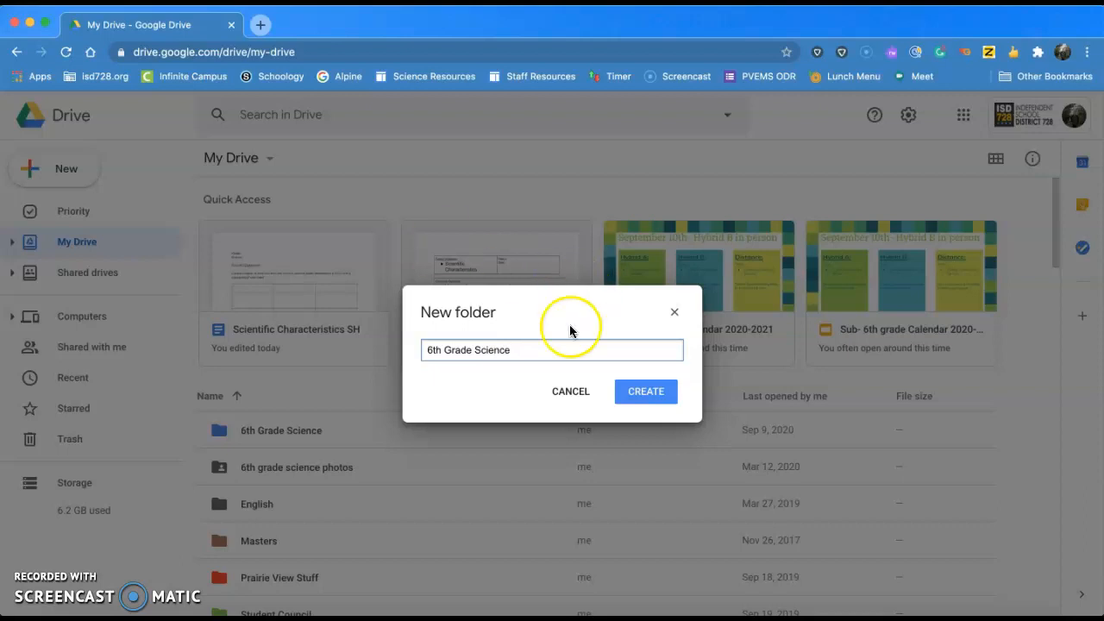
left_click(645, 390)
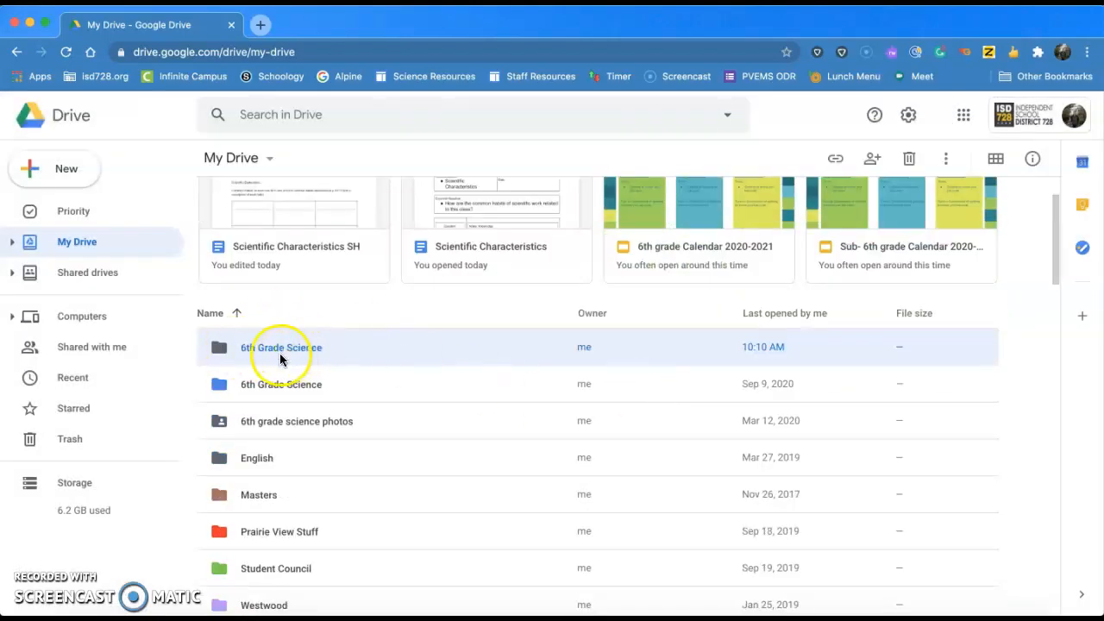
left_click(273, 349)
double_click(272, 348)
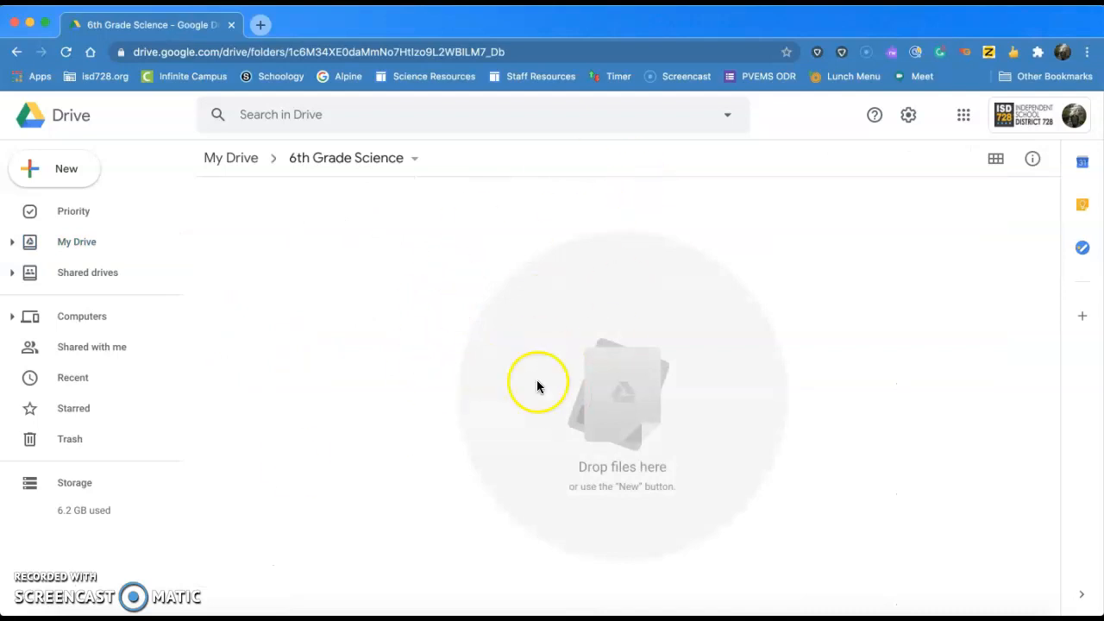
left_click(402, 163)
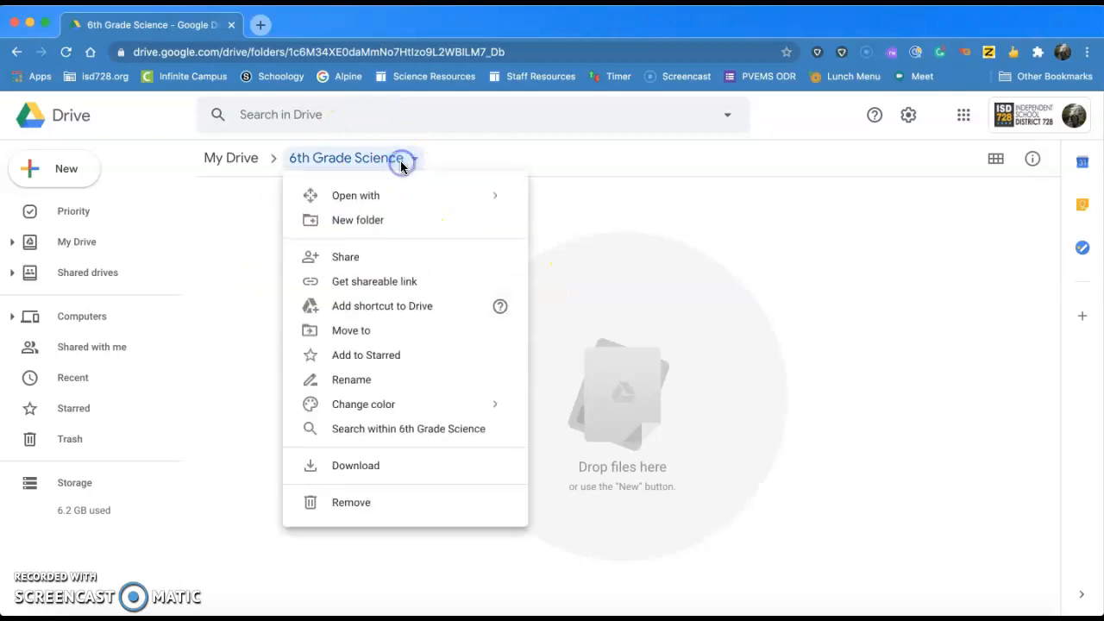
left_click(472, 155)
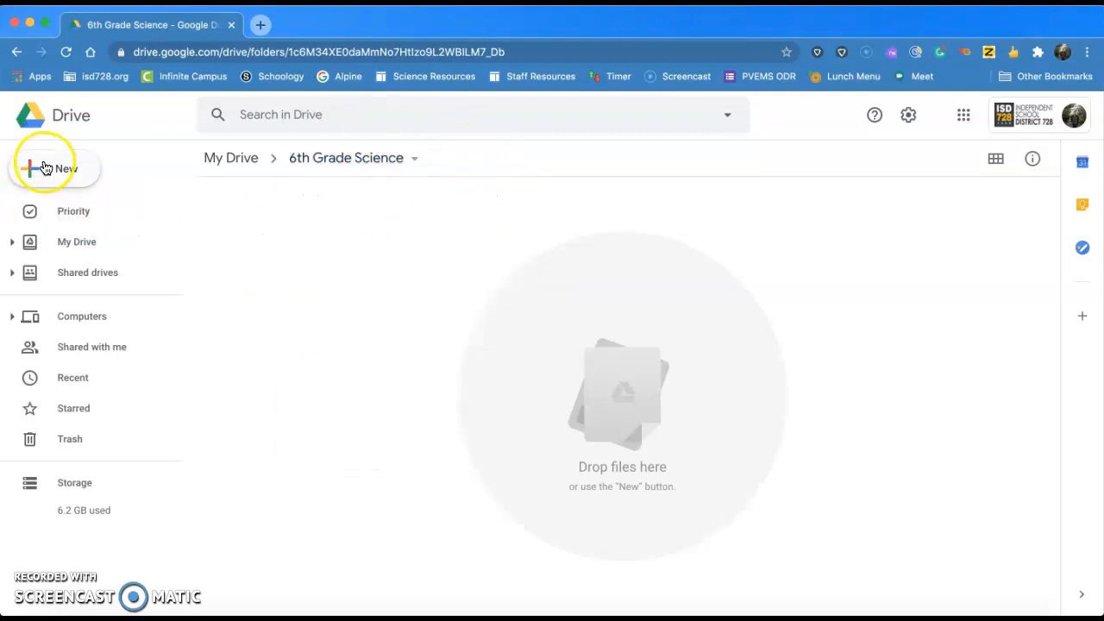
left_click(72, 245)
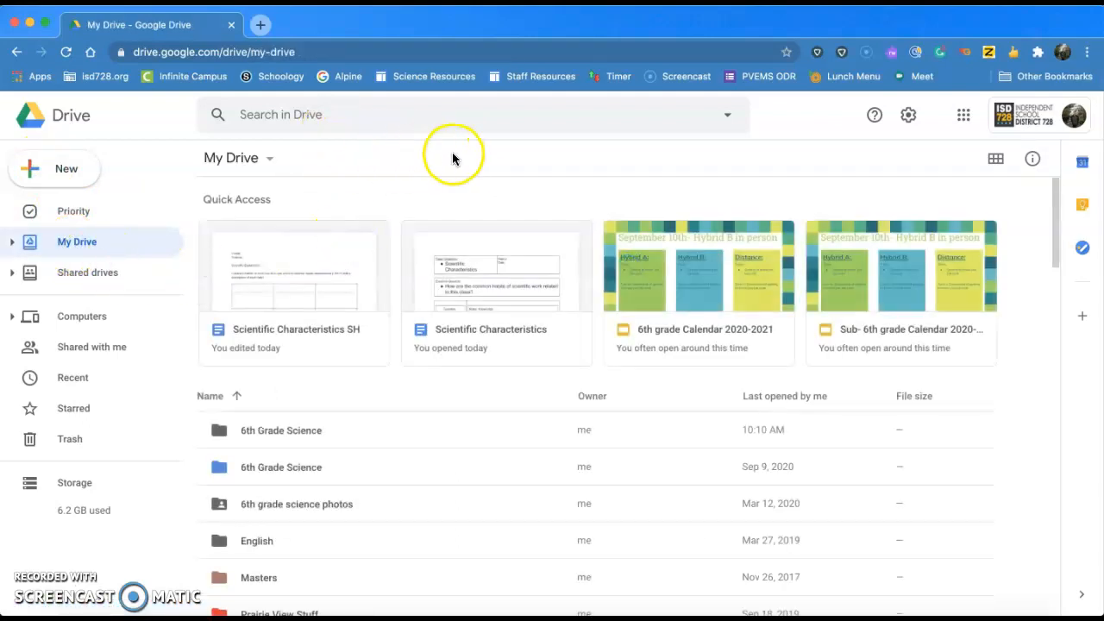
Search Drive for 'getting to know' and open 'Getting to know you/Lab coat by ME 2020'.
left_click(397, 118)
type("getting to know")
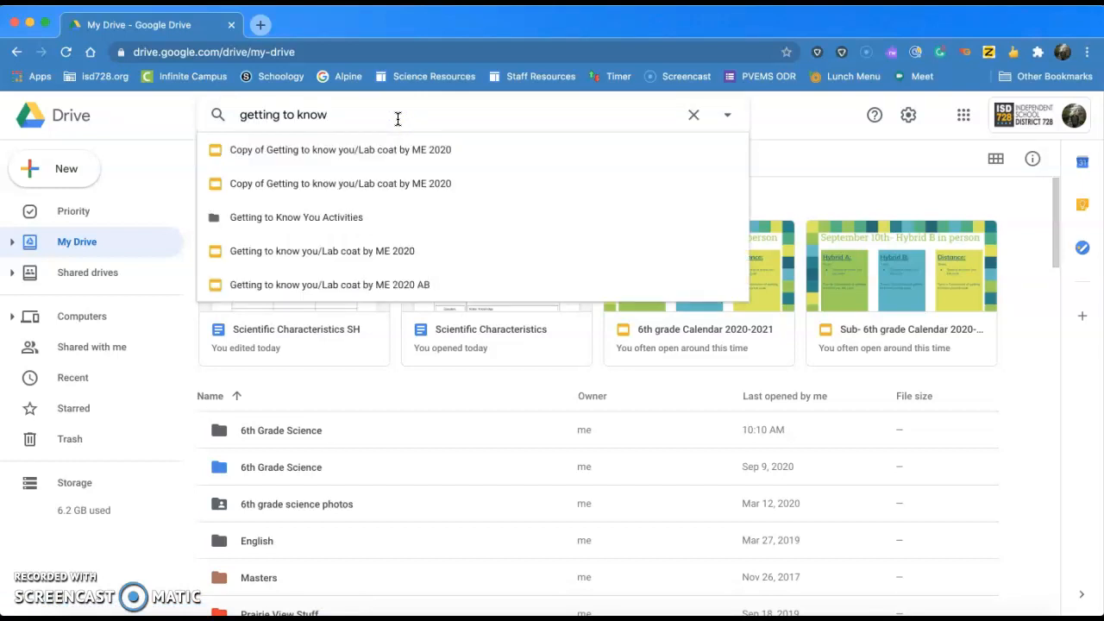
left_click(376, 256)
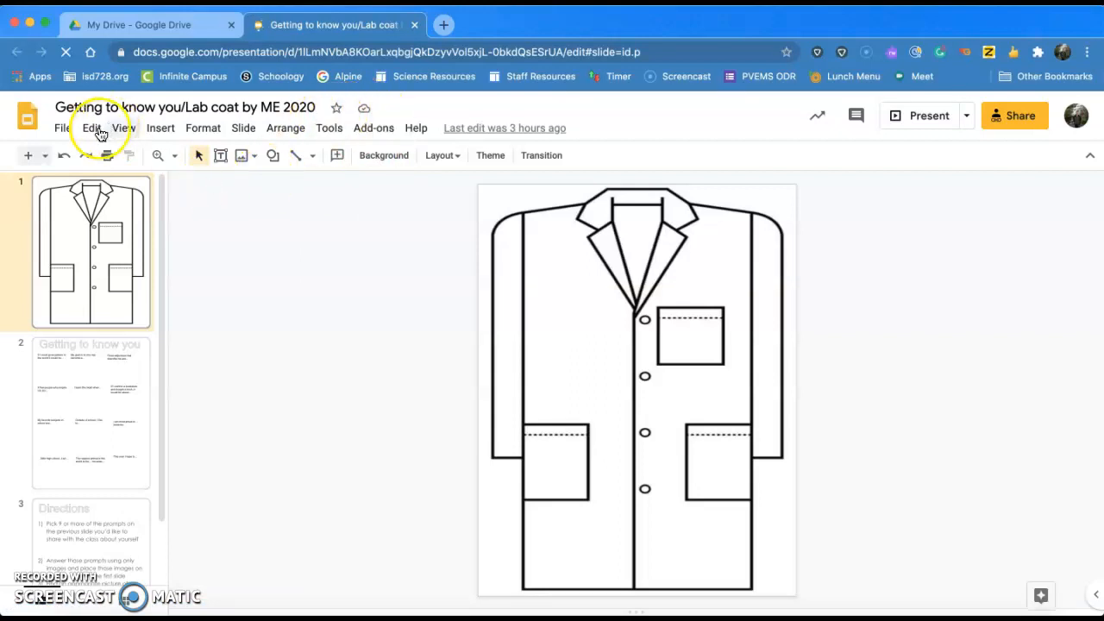
Move the presentation into the 6th Grade Science folder using the Move icon beside the title.
left_click(65, 129)
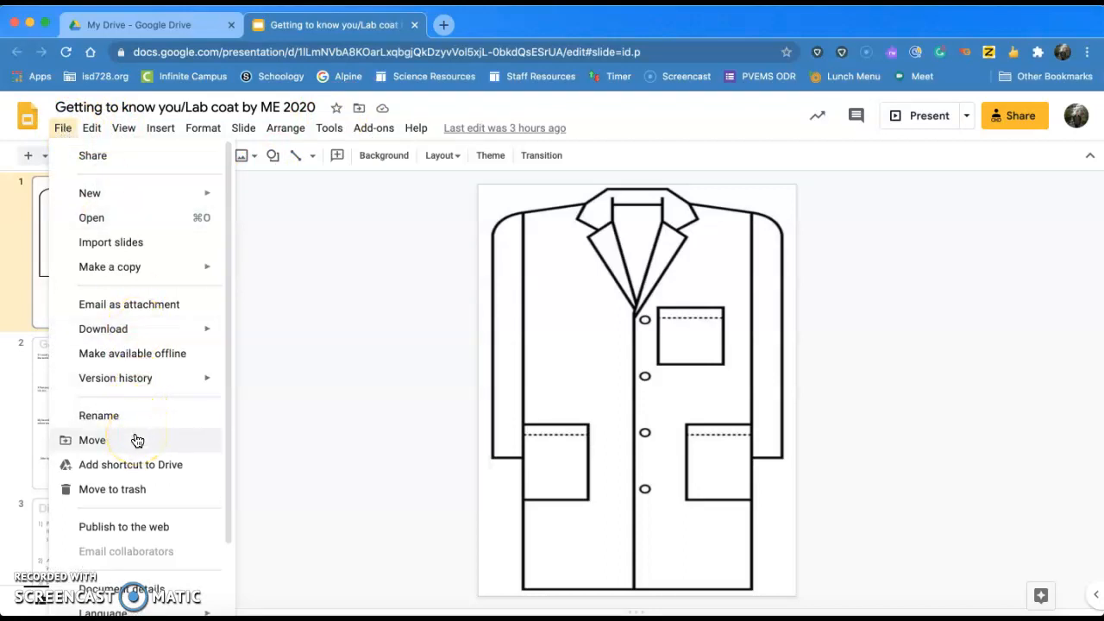
left_click(369, 310)
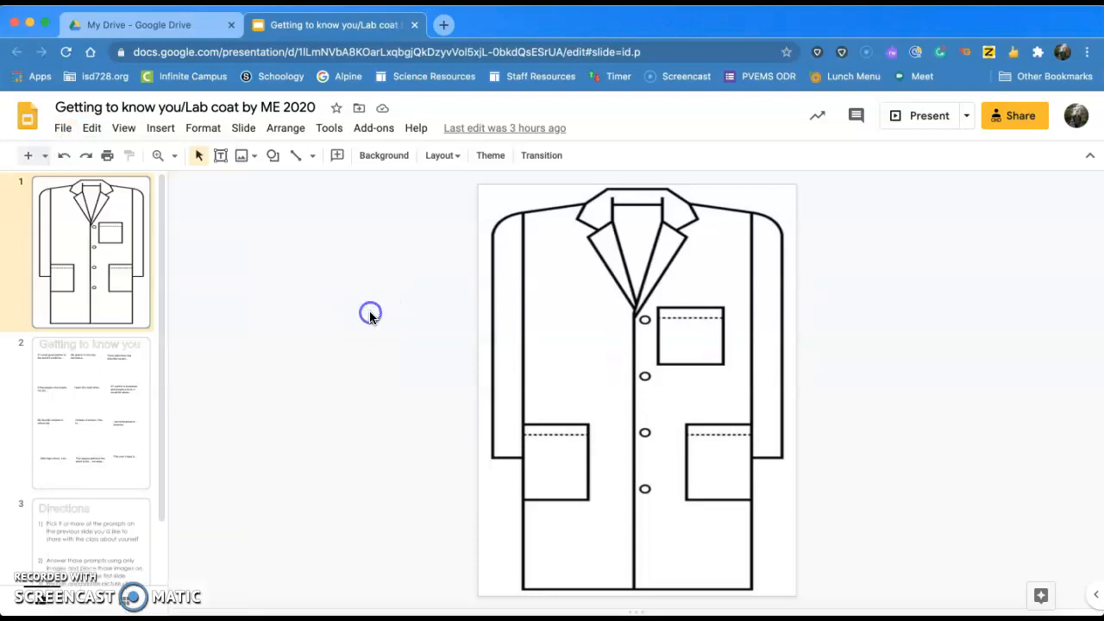
left_click(360, 110)
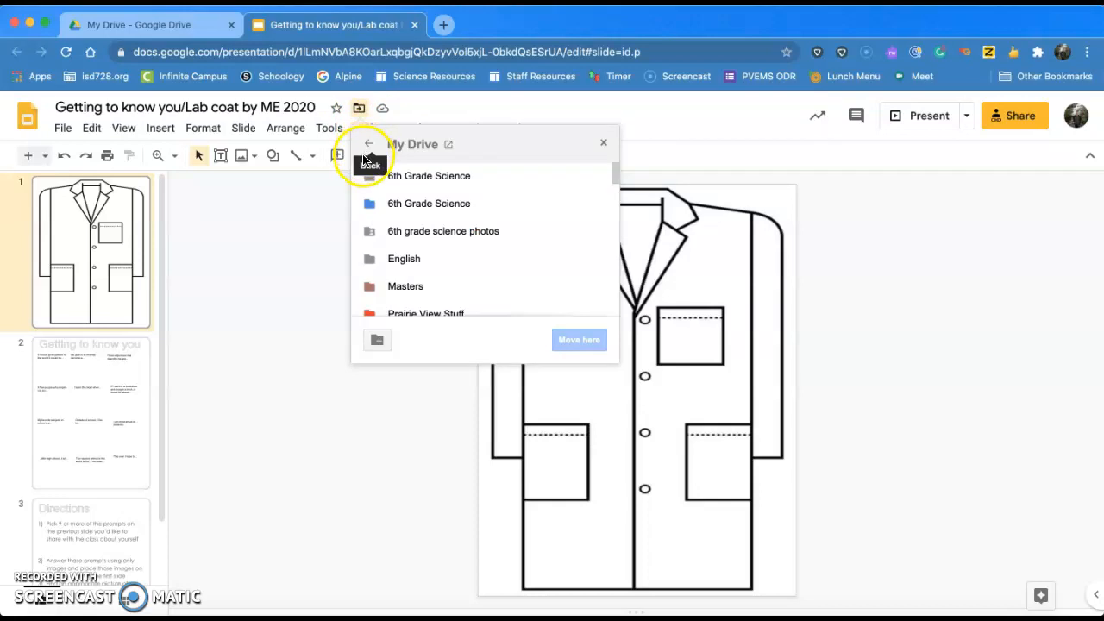
left_click(452, 178)
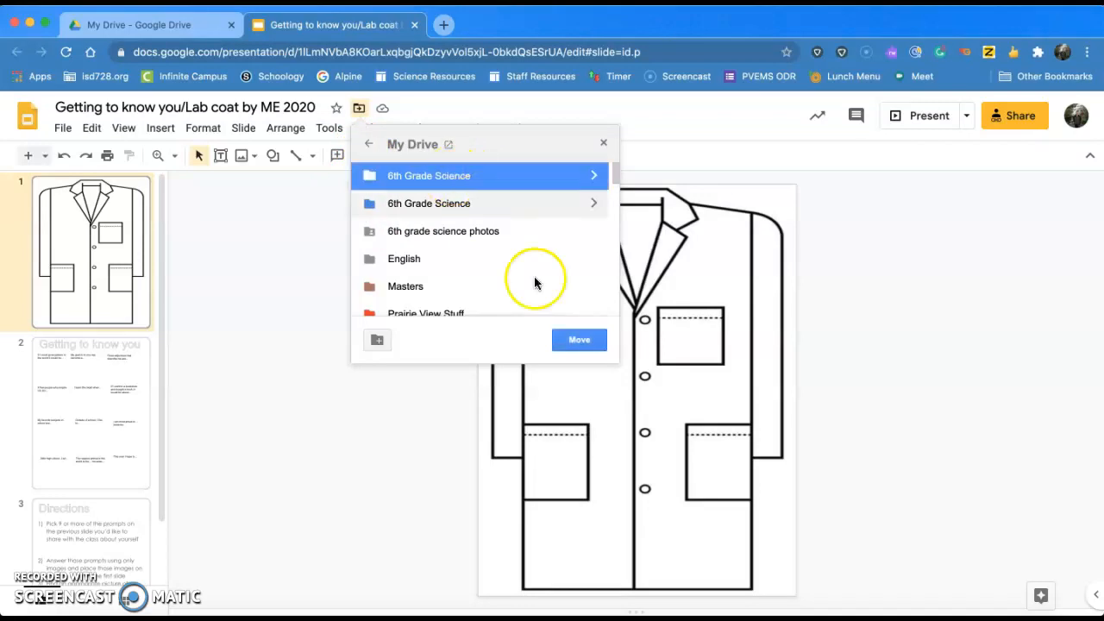
left_click(587, 343)
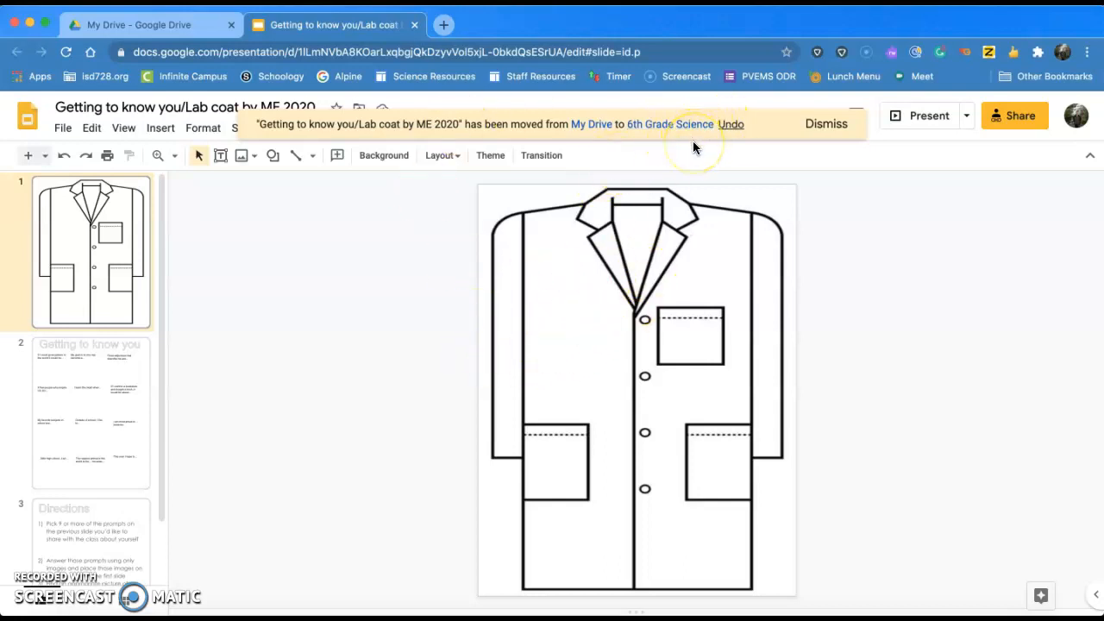
left_click(173, 19)
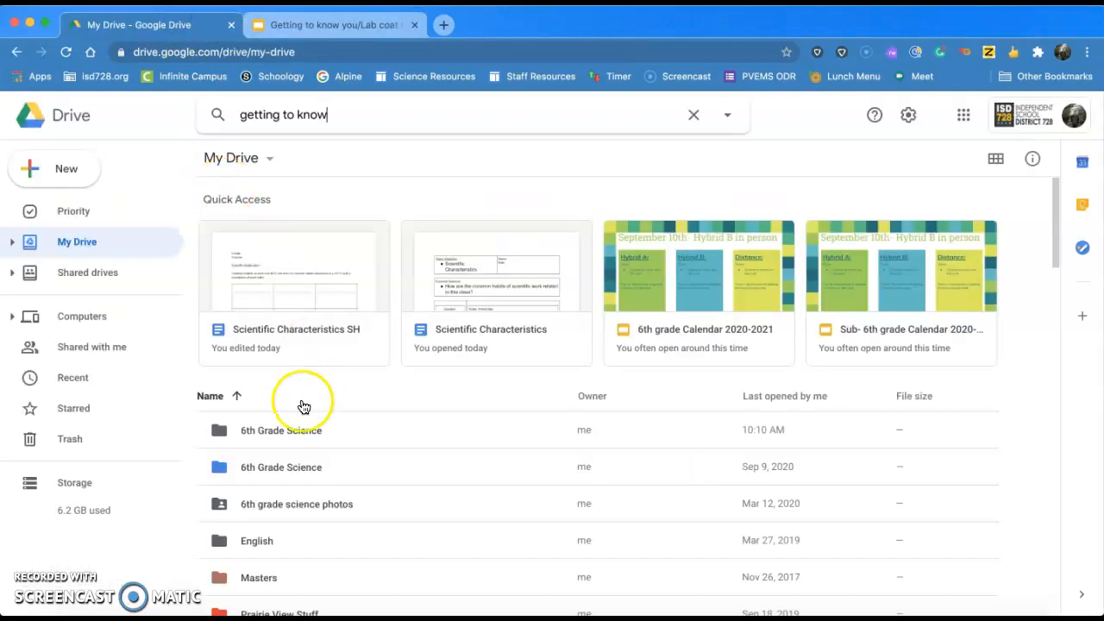
Open 6th Grade Science in Drive to confirm the presentation is there, then return to Slides.
double_click(297, 426)
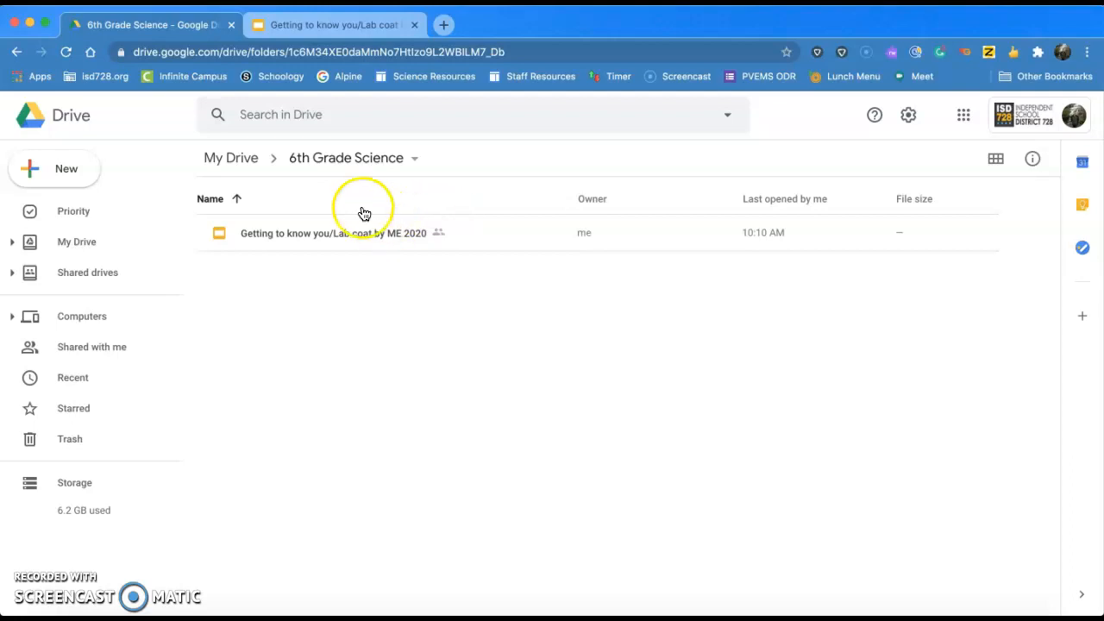
left_click(339, 26)
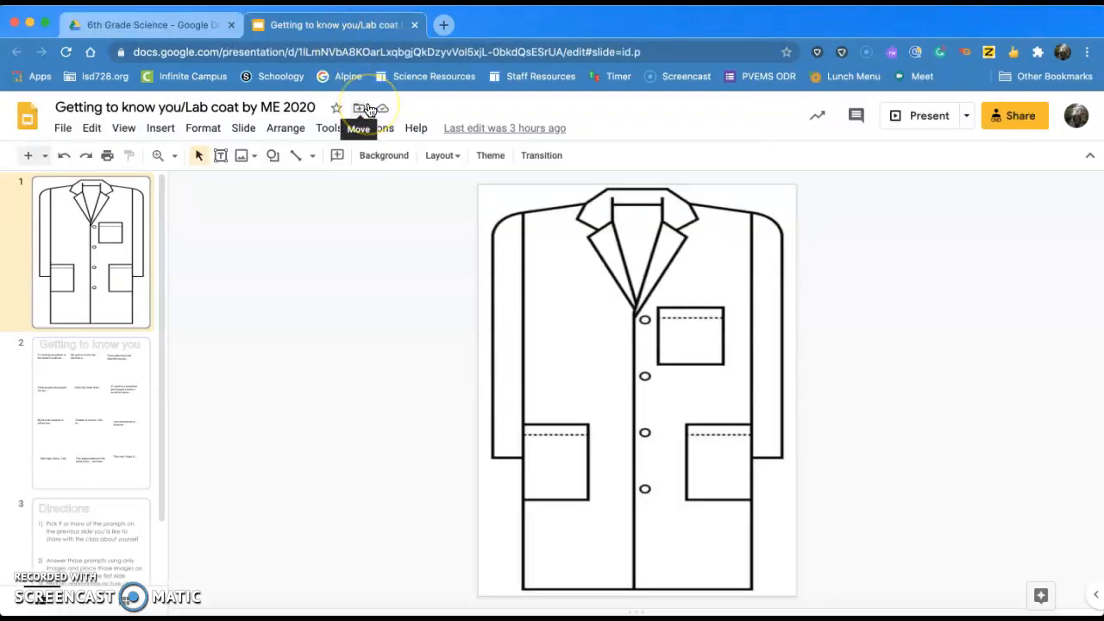
Check the presentation's location in the Move dialog without moving it, then open Share.
left_click(362, 114)
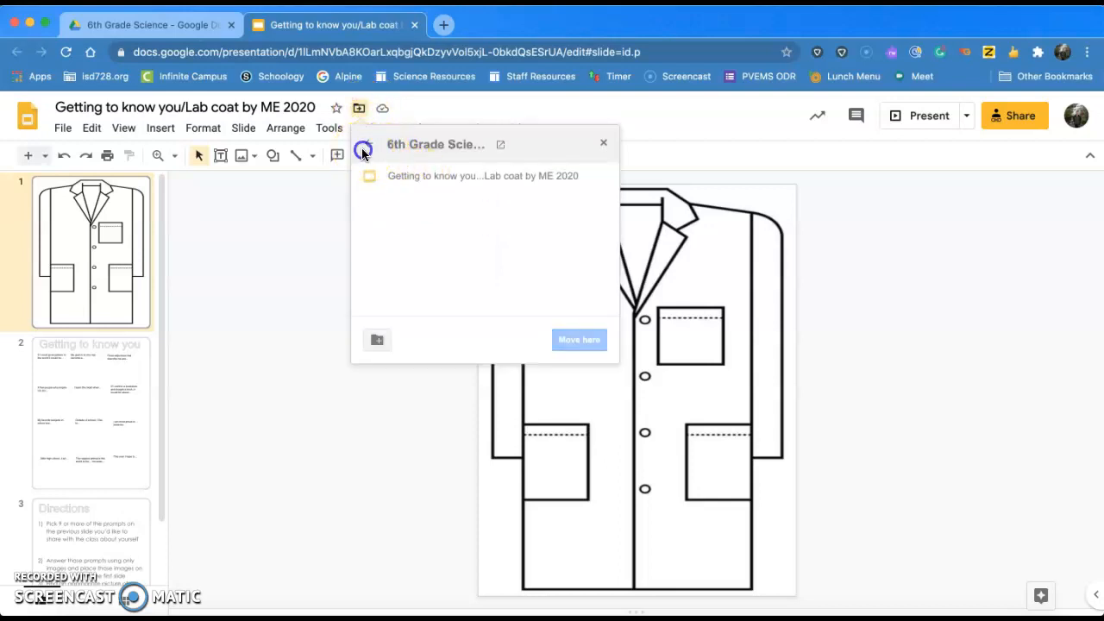
left_click(367, 144)
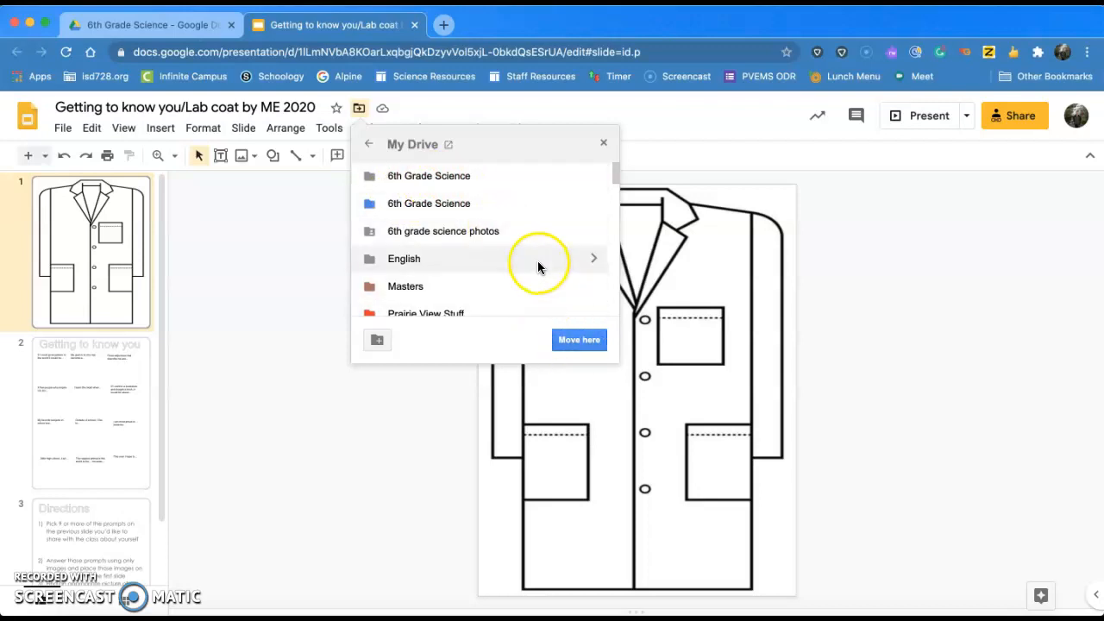
left_click(601, 144)
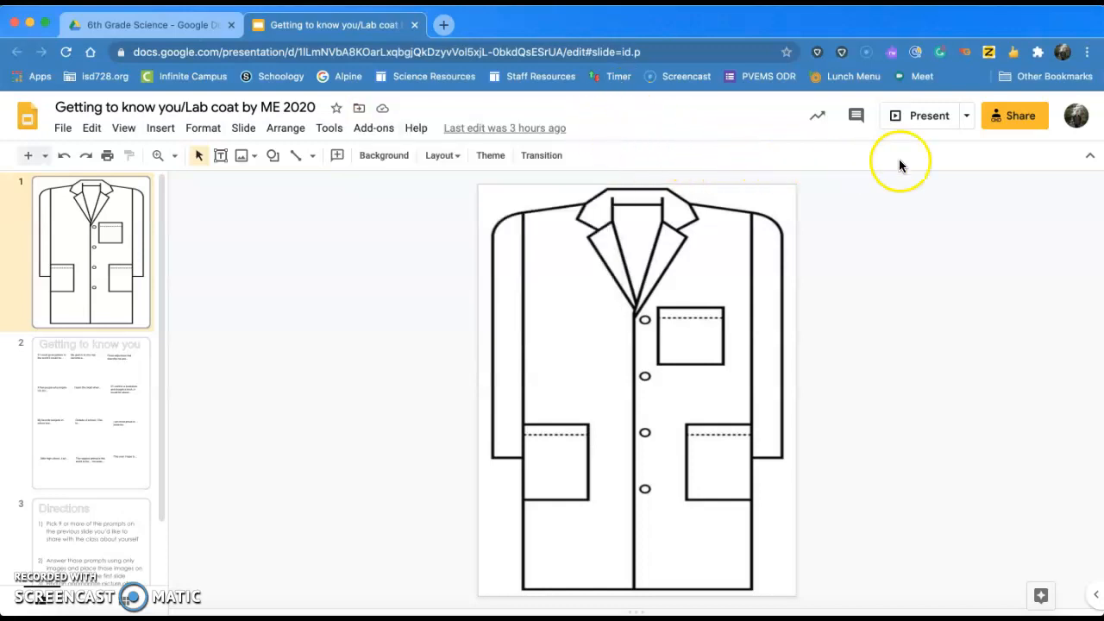
left_click(1013, 125)
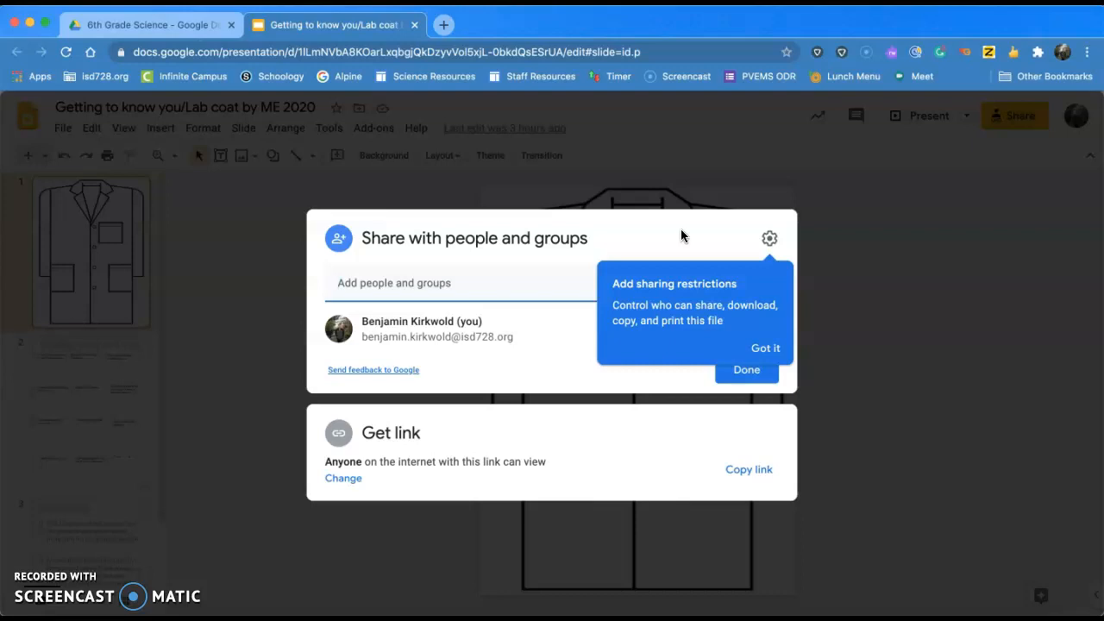
Dismiss the sharing tip, search a colleague's surname in Add people, and expand Get link.
left_click(759, 360)
left_click(383, 283)
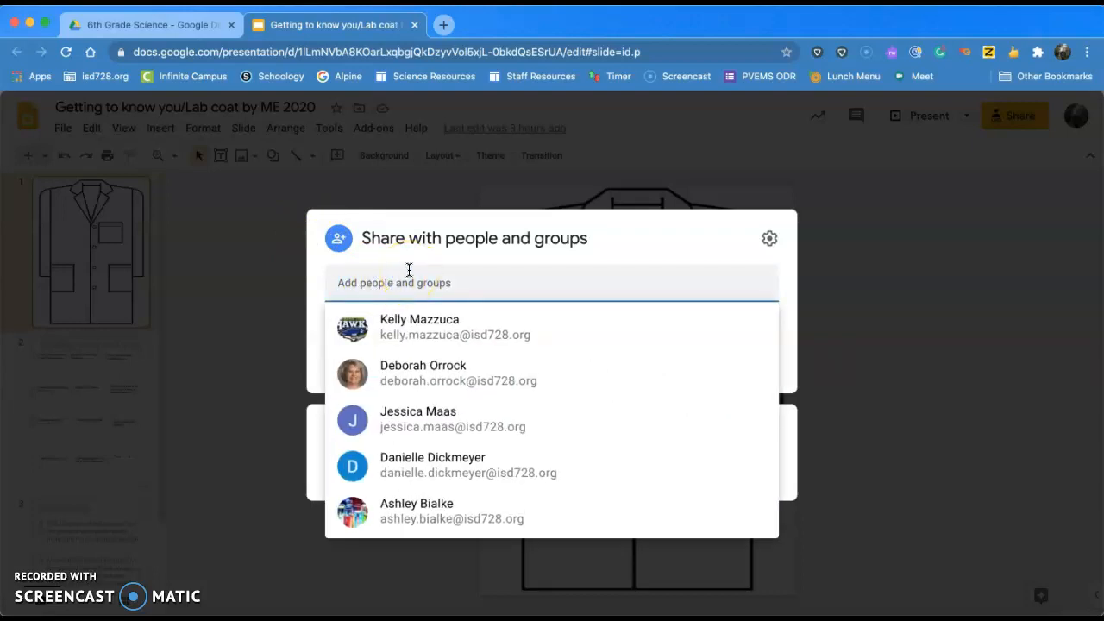
type("kirkwold")
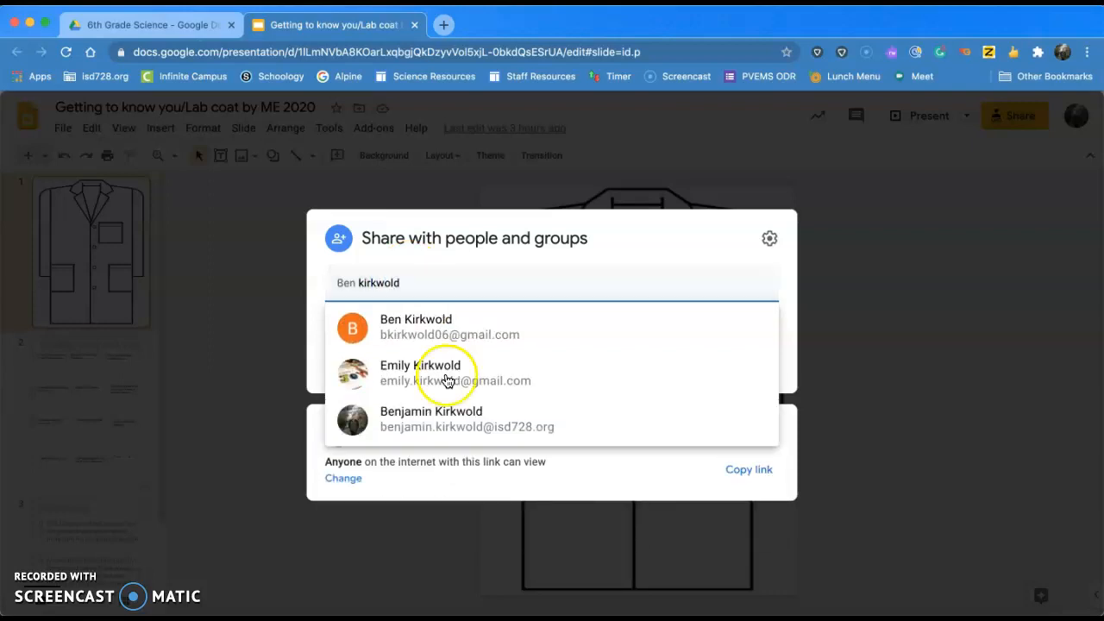
mouse_move(440, 440)
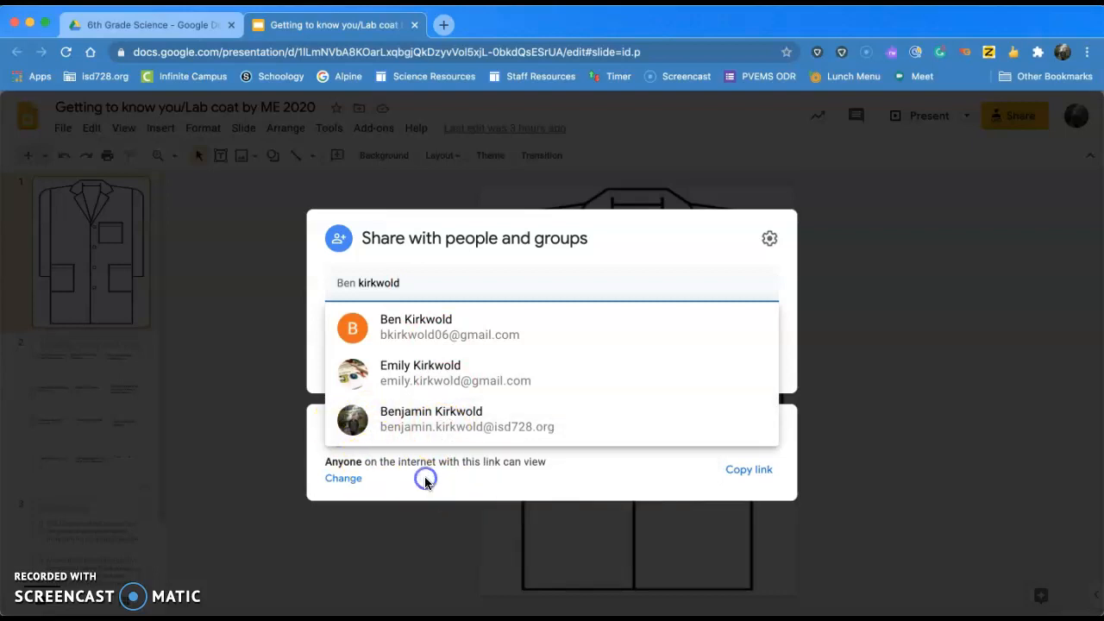
left_click(424, 476)
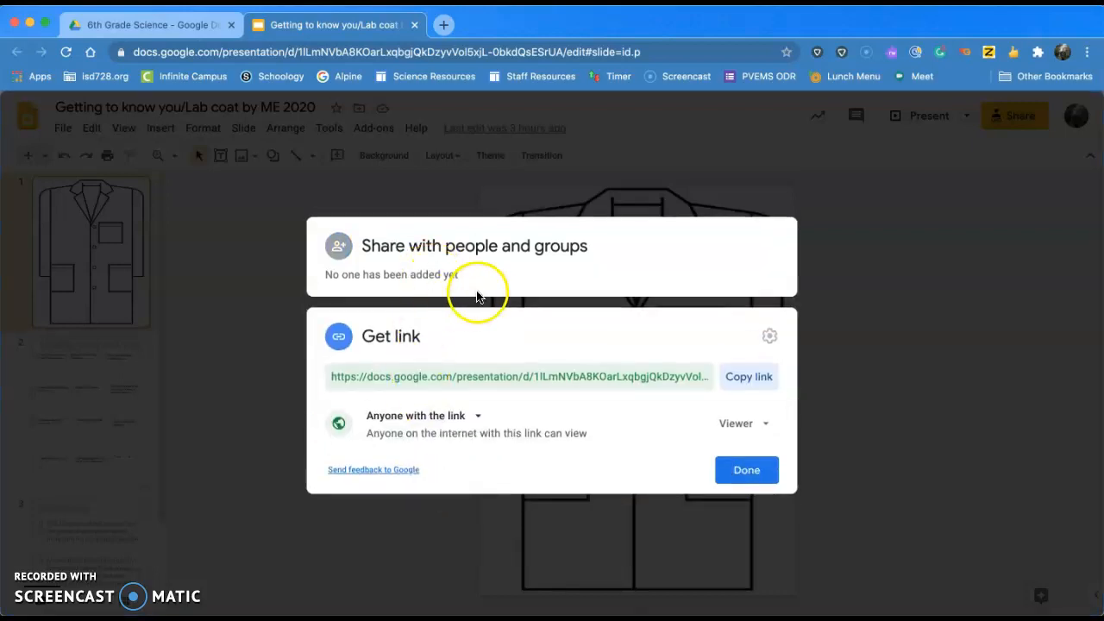
Reopen the people section and search the contact list by the colleague's full name.
left_click(492, 276)
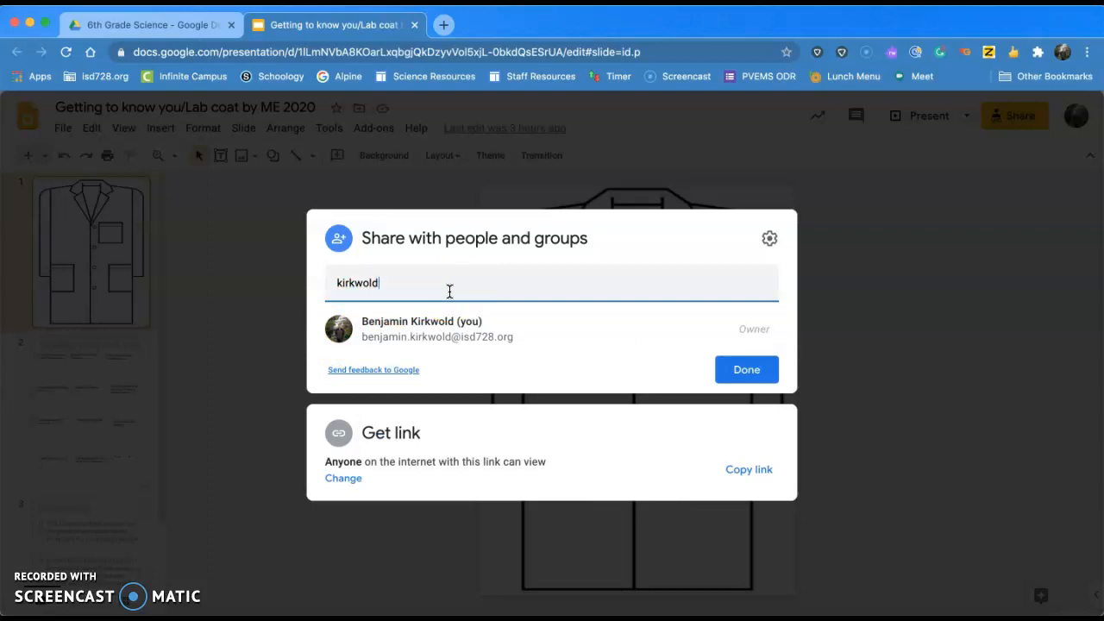
mouse_move(433, 317)
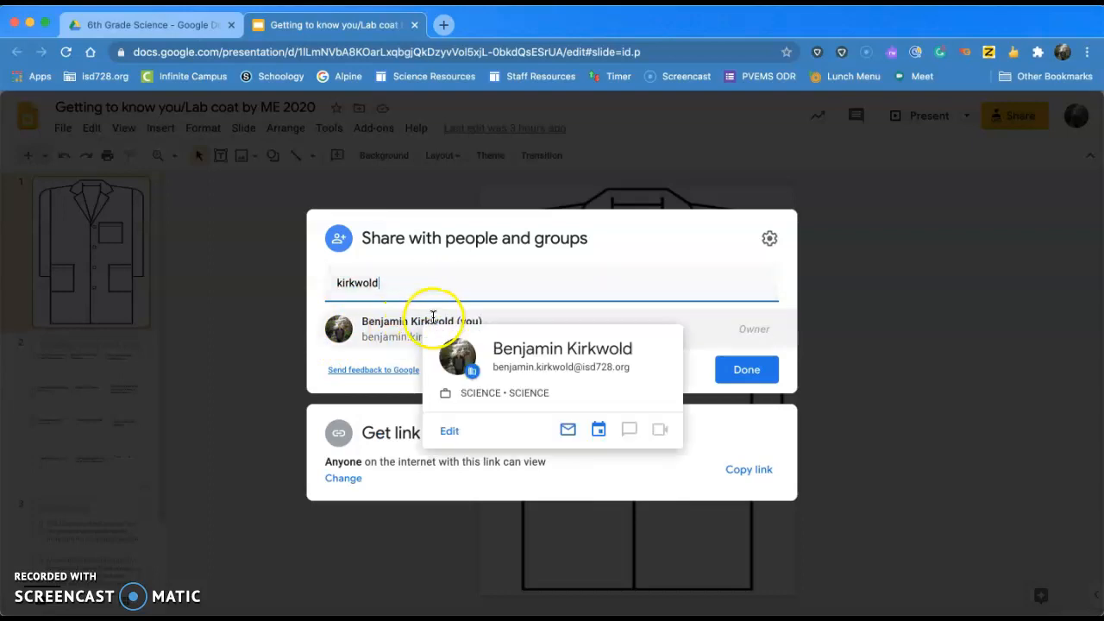
left_click(411, 283)
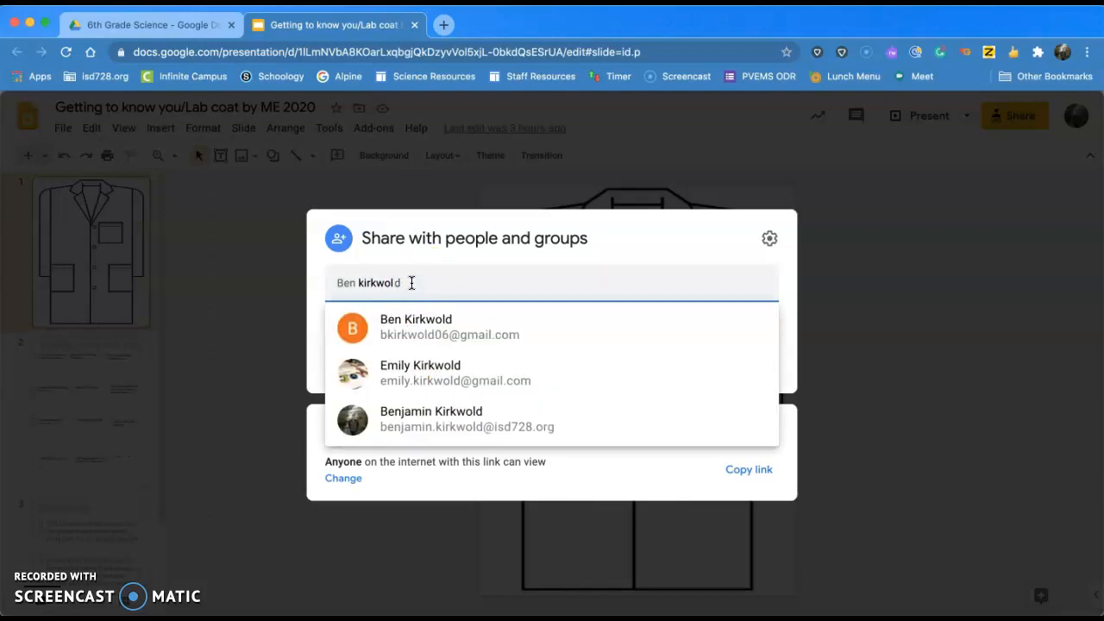
key("BackSpace")
key("BackSpace")
key("BackSpace")
key("BackSpace")
key("BackSpace")
key("BackSpace")
key("BackSpace")
key("BackSpace")
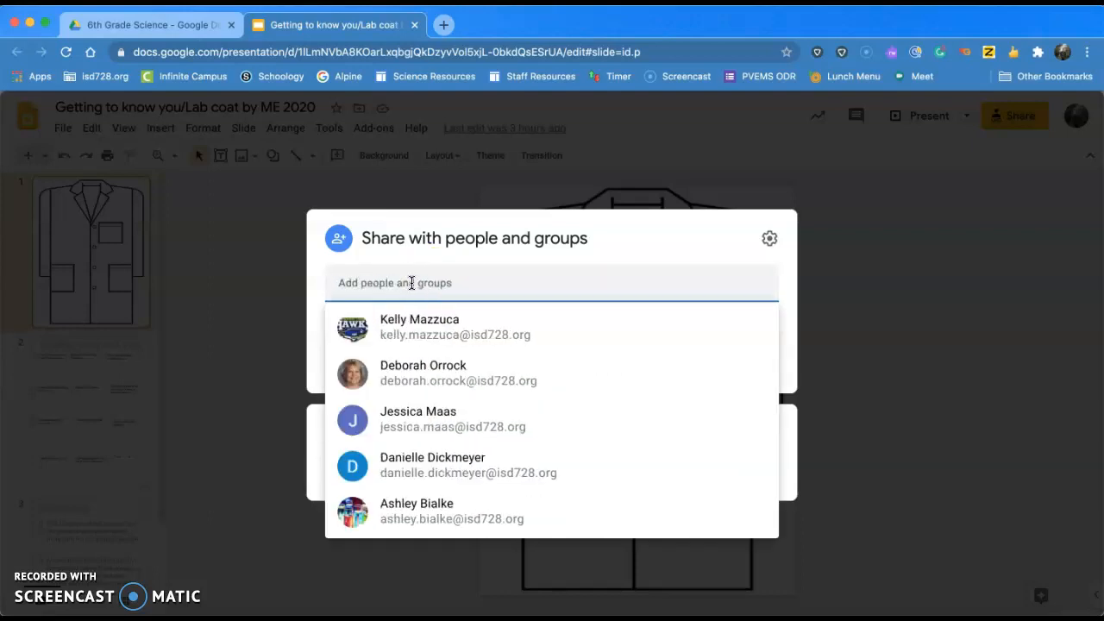
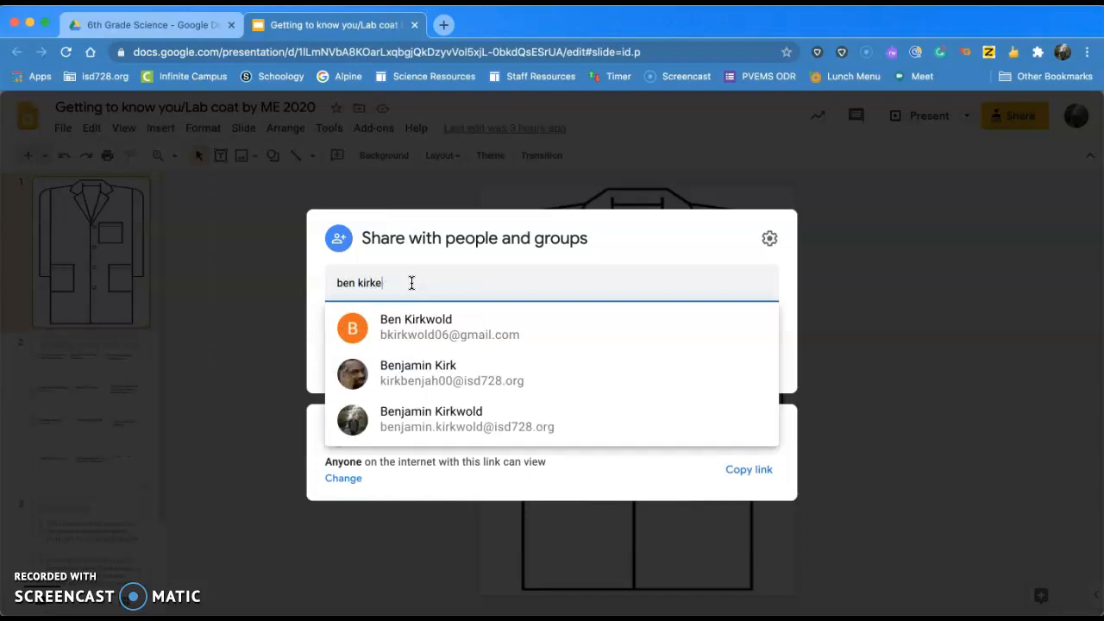
mouse_move(426, 385)
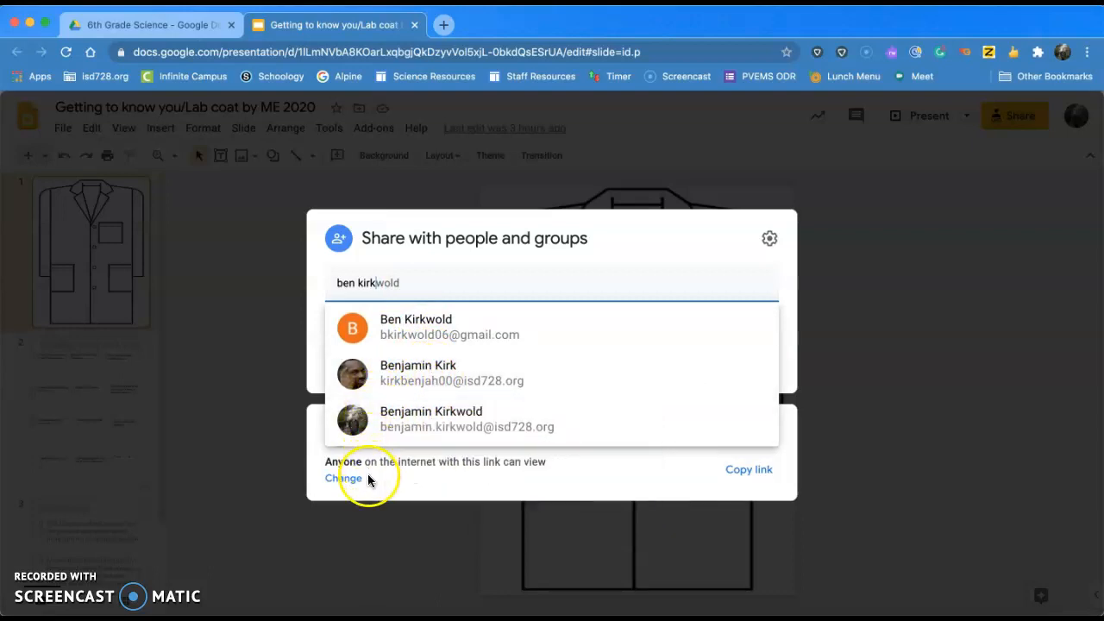
Clear the contact search, close sharing with Done, and return to the 6th Grade Science tab.
left_click(340, 477)
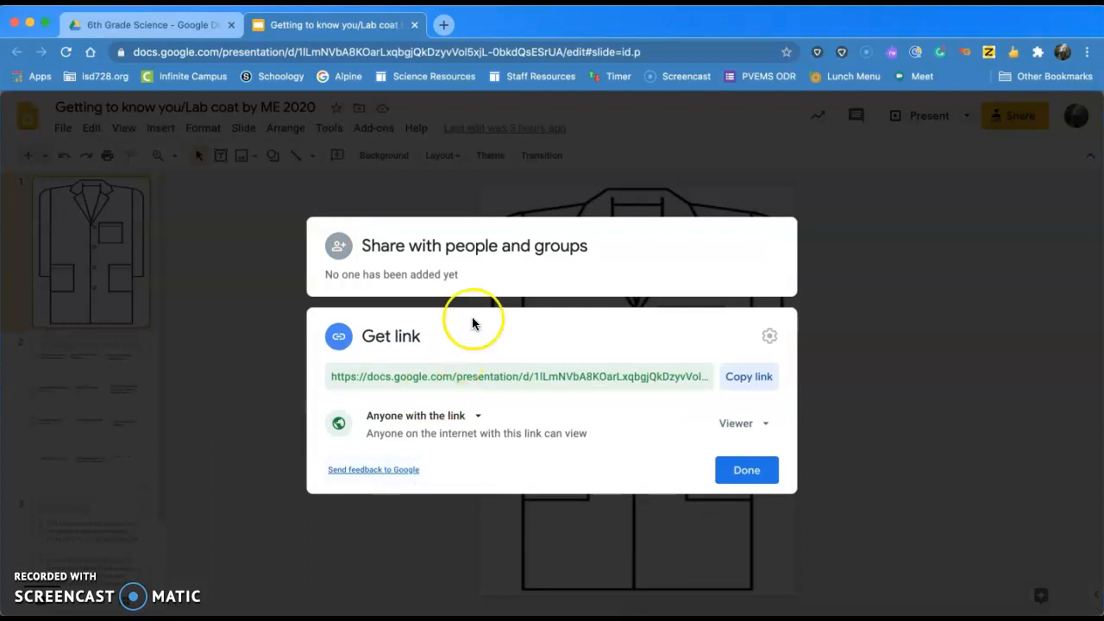
left_click(507, 252)
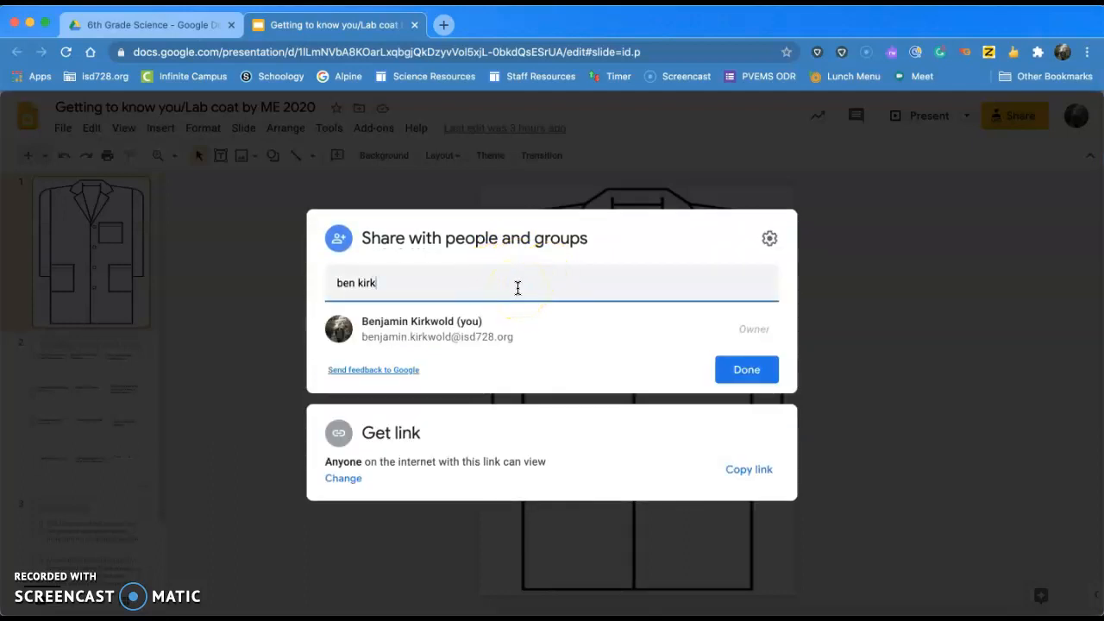
key("BackSpace")
key("BackSpace")
key("BackSpace")
key("BackSpace")
key("BackSpace")
key("BackSpace")
key("BackSpace")
key("BackSpace")
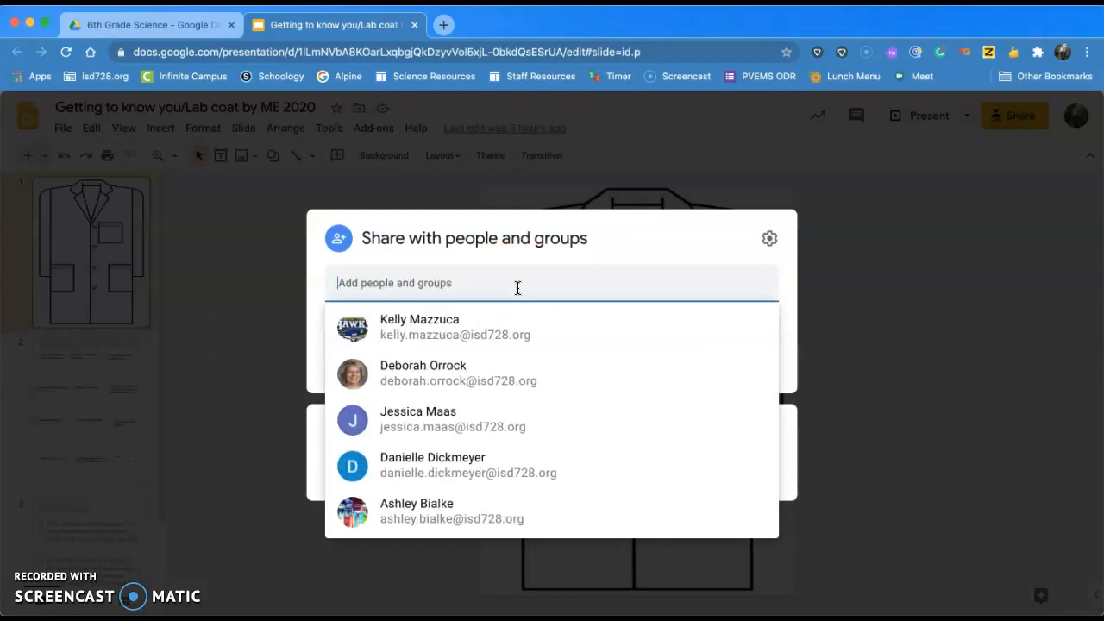
left_click(601, 239)
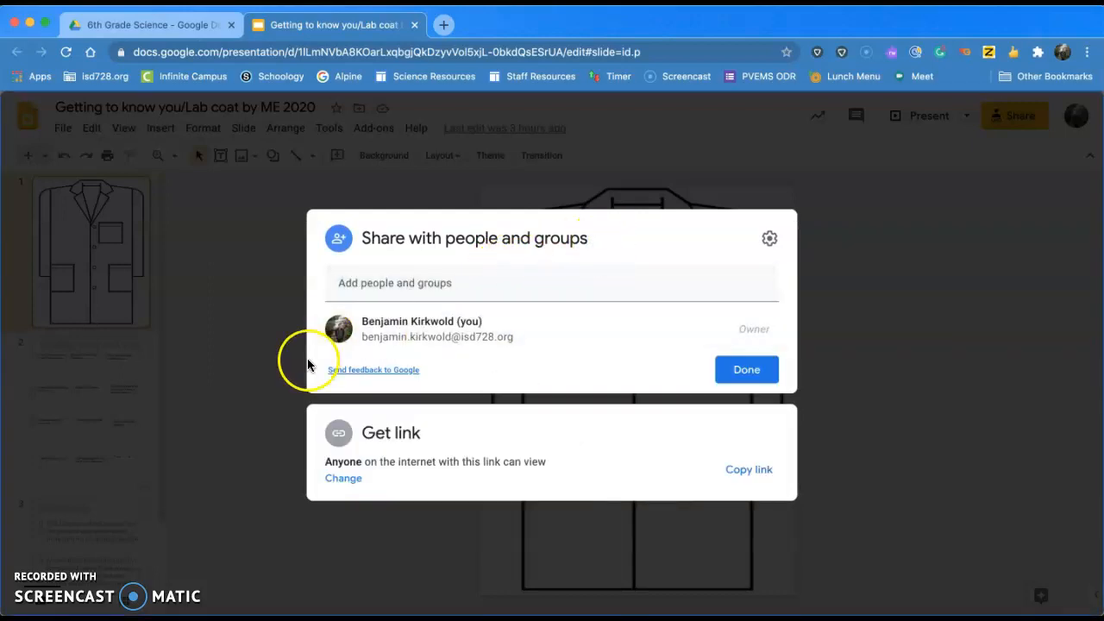
mouse_move(387, 333)
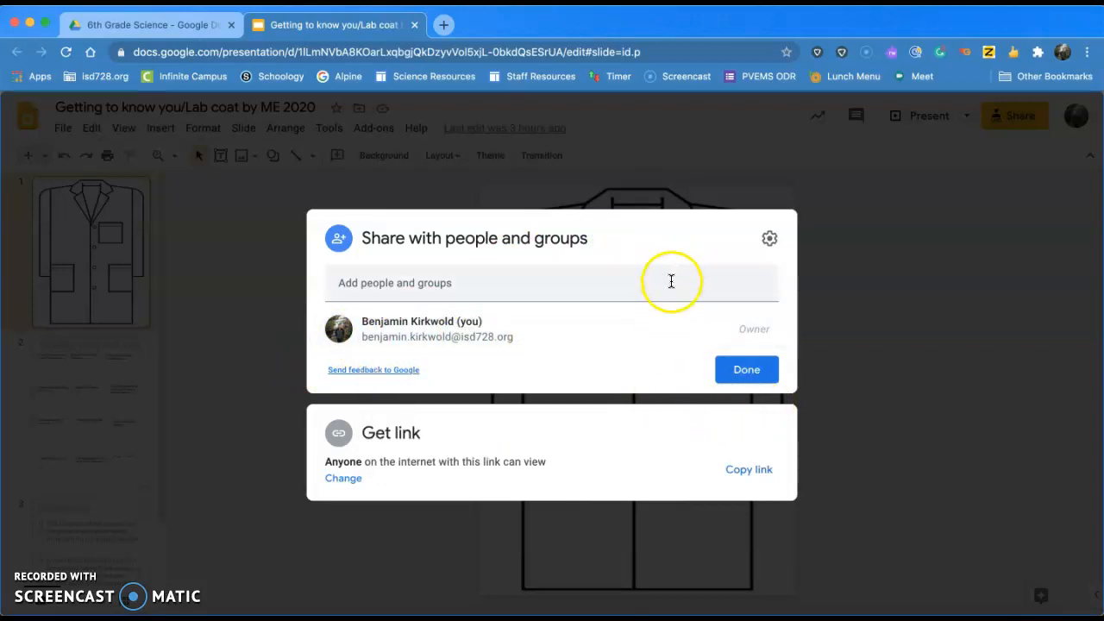
left_click(759, 371)
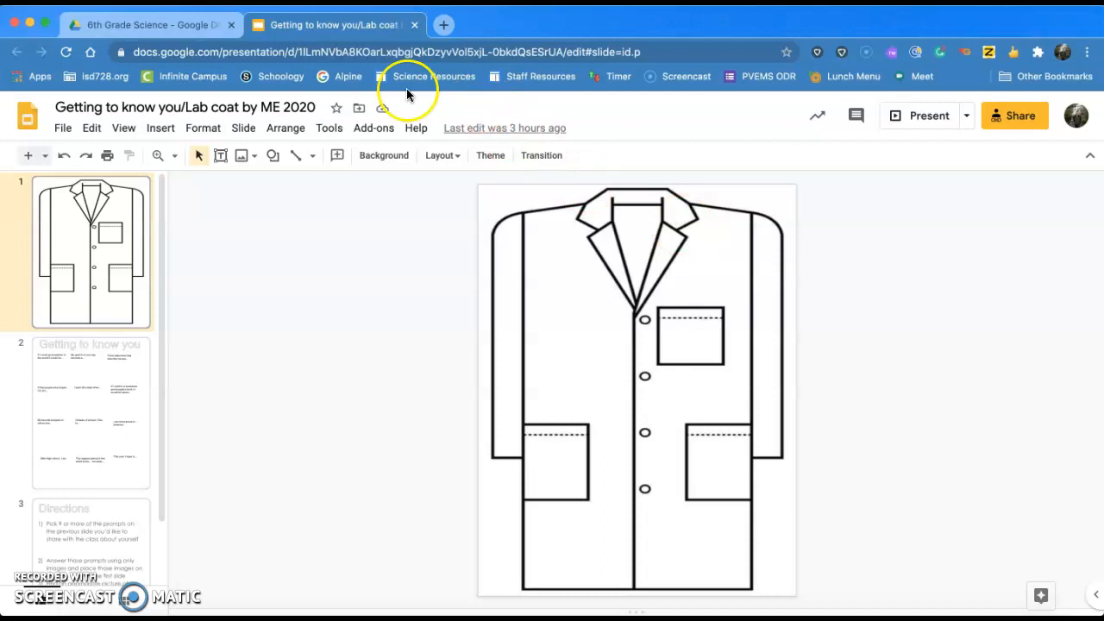
left_click(184, 32)
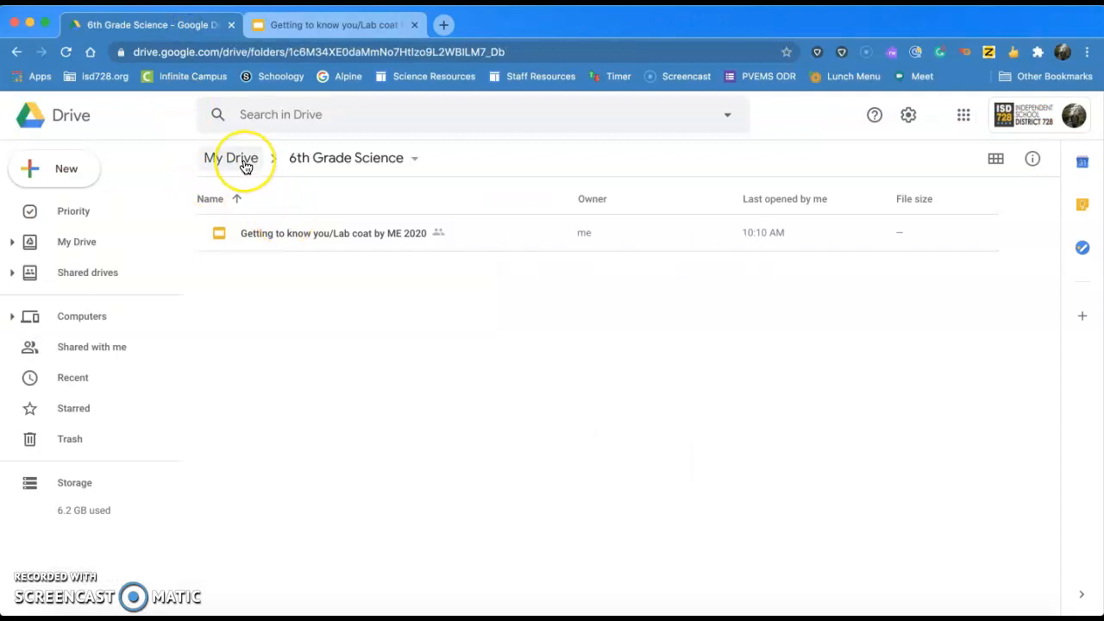